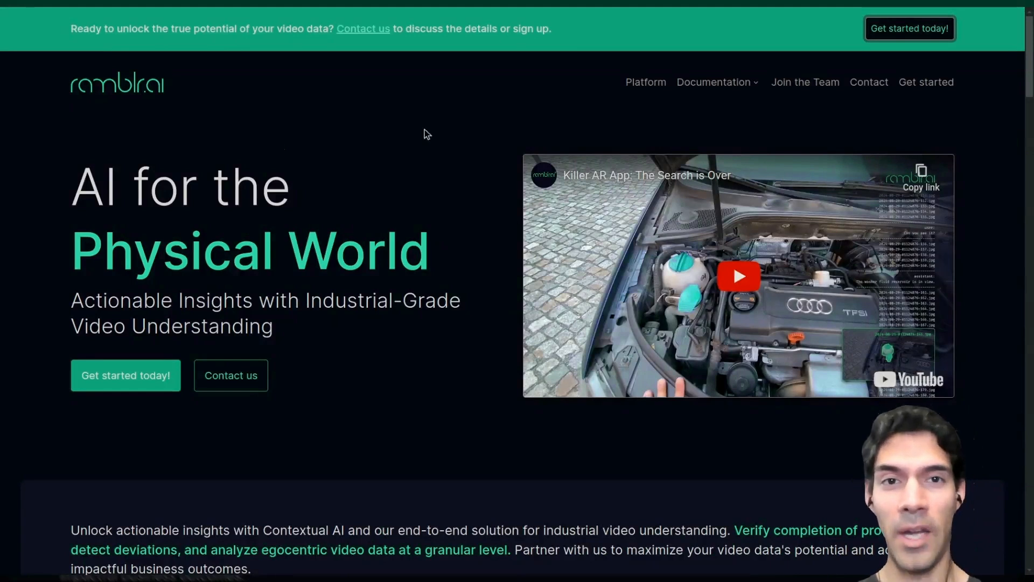
left_click(930, 36)
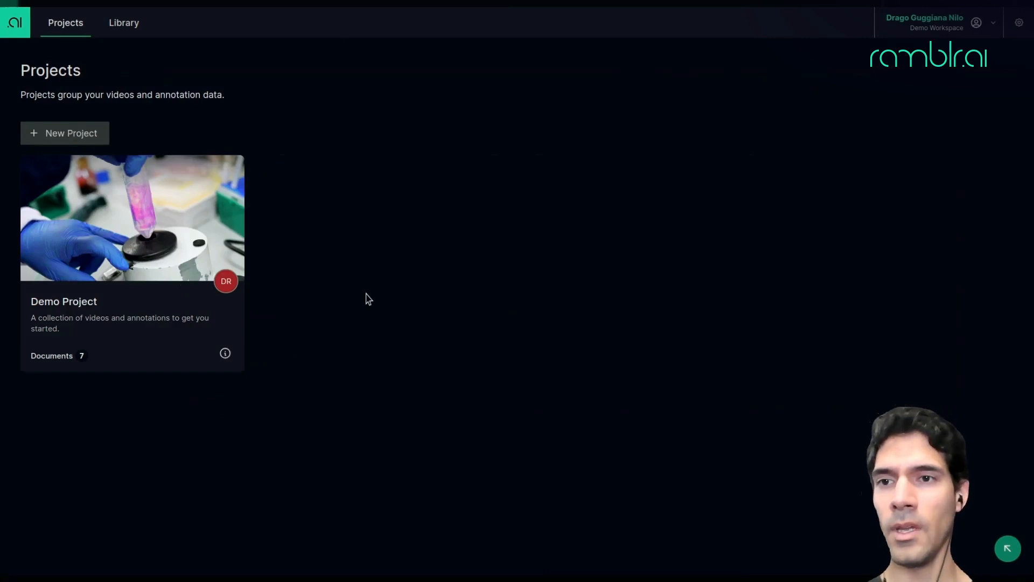
left_click(152, 220)
scroll(313, 283, "down", 5)
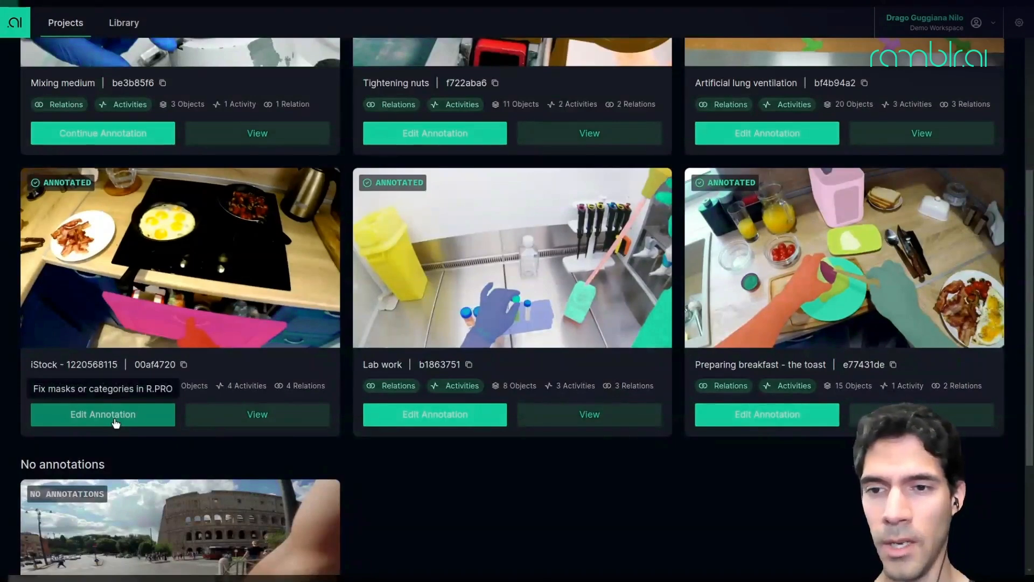
left_click(114, 423)
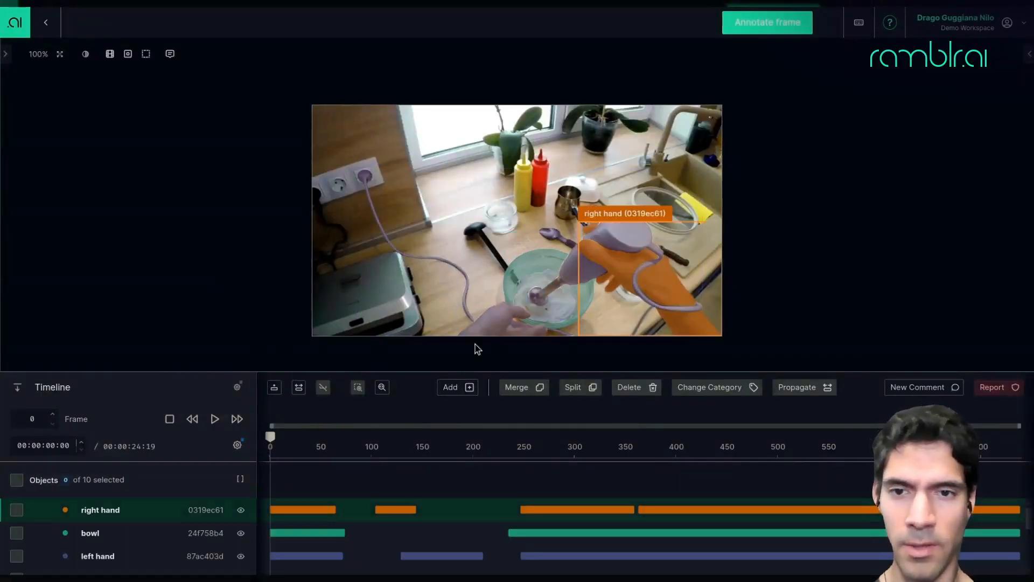
left_click(520, 552)
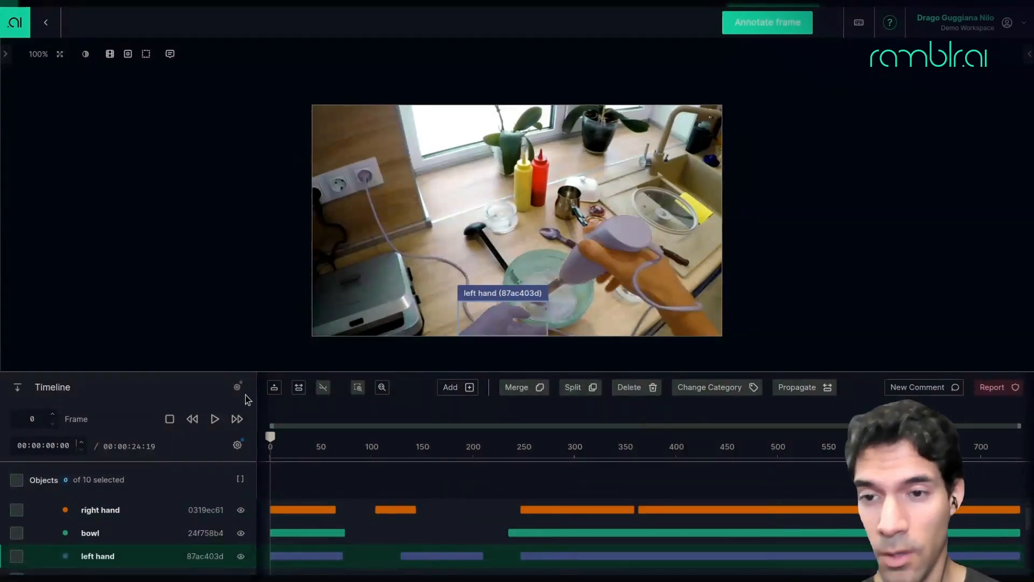
Set the timeline to show the Activities and Relations tracks instead of Objects.
left_click(238, 389)
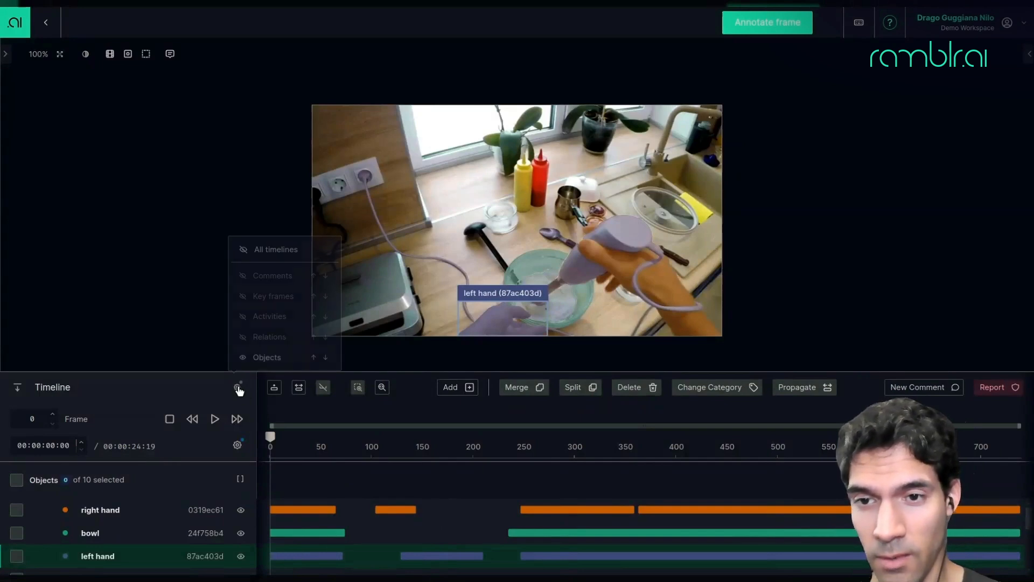
left_click(243, 358)
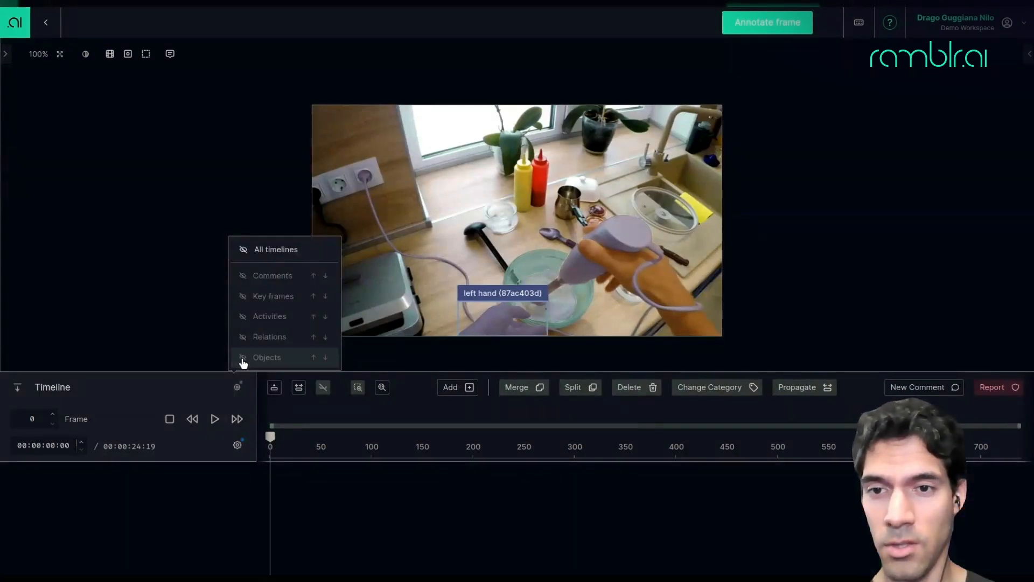
left_click(243, 338)
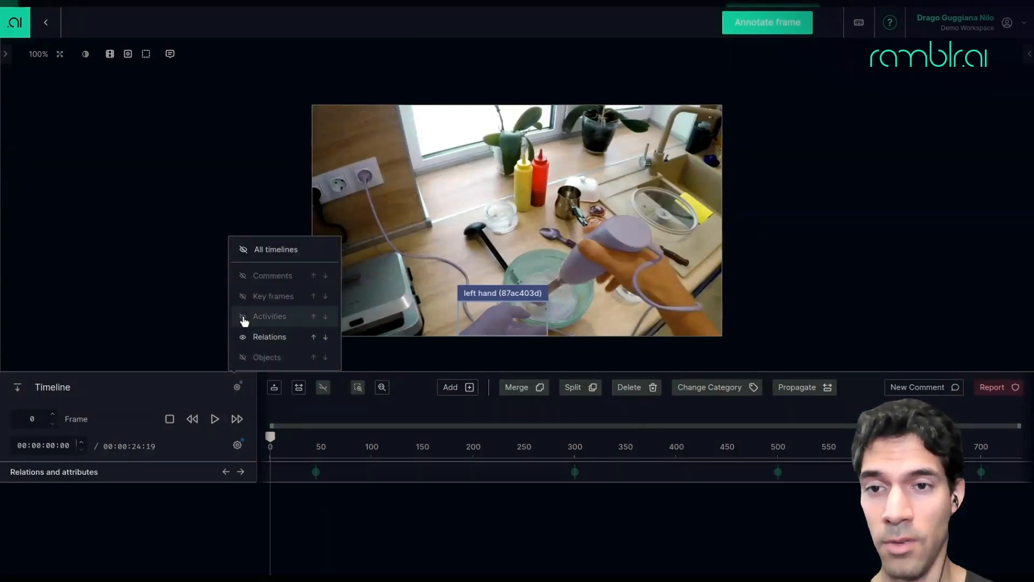
left_click(243, 318)
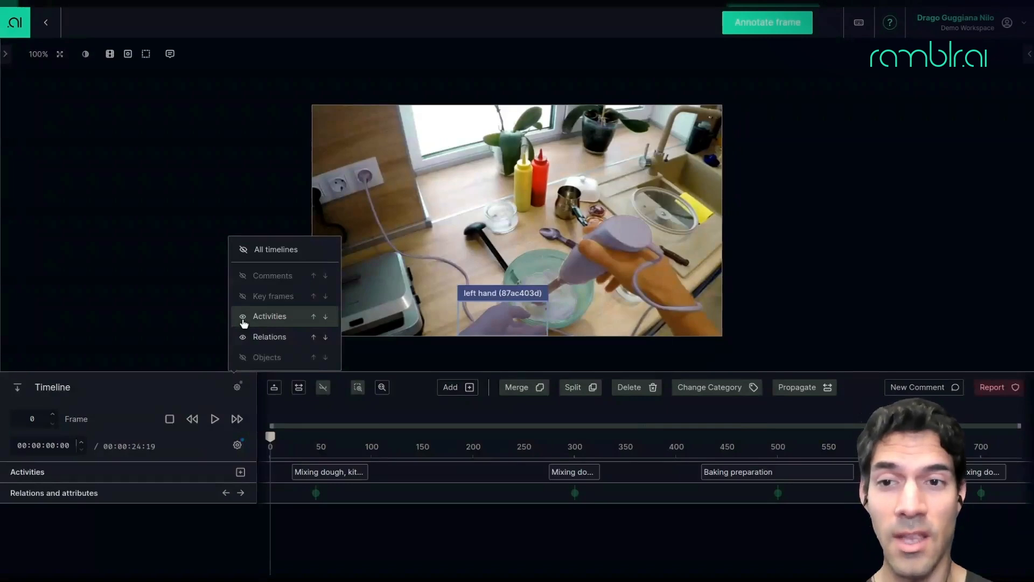
left_click(170, 384)
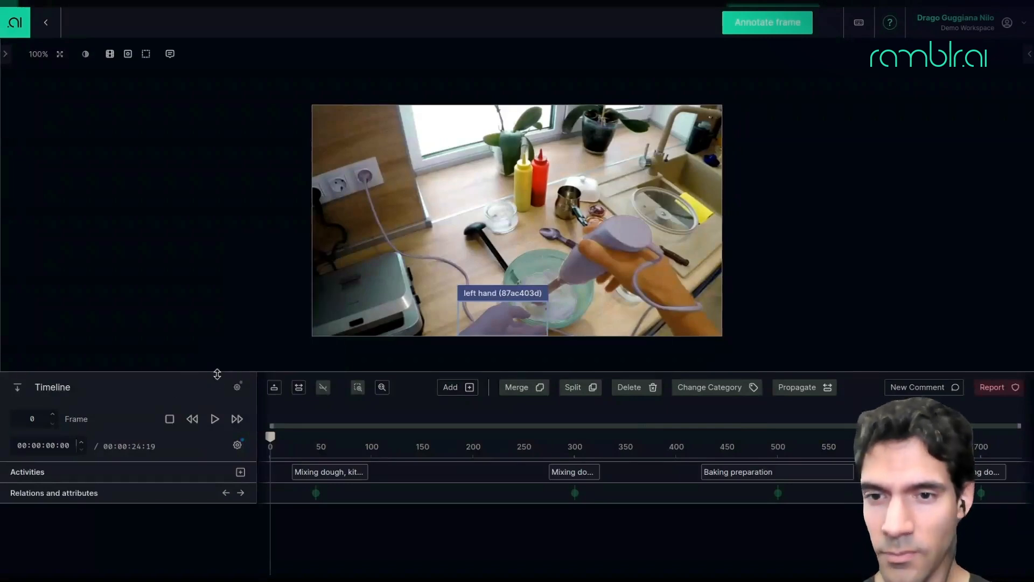
left_click_drag(217, 374, 219, 432)
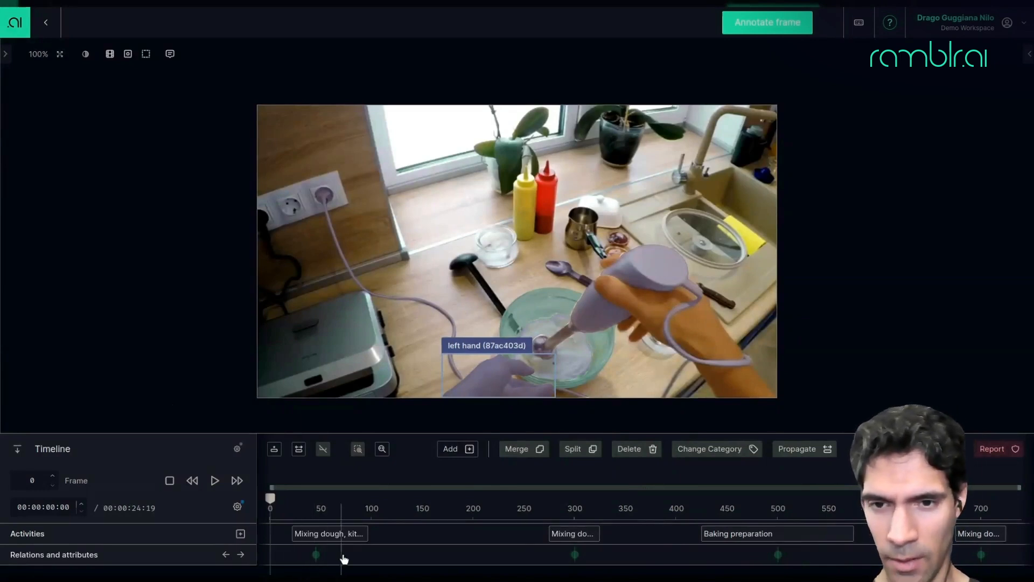
Open the relations at frame 45 and examine the relation graph between the objects.
left_click(316, 558)
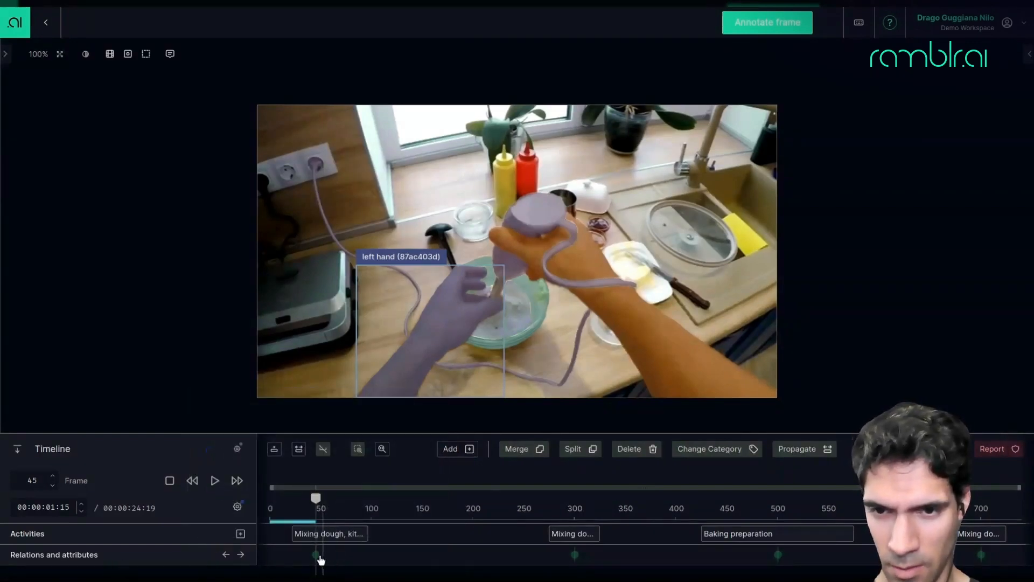
mouse_move(317, 555)
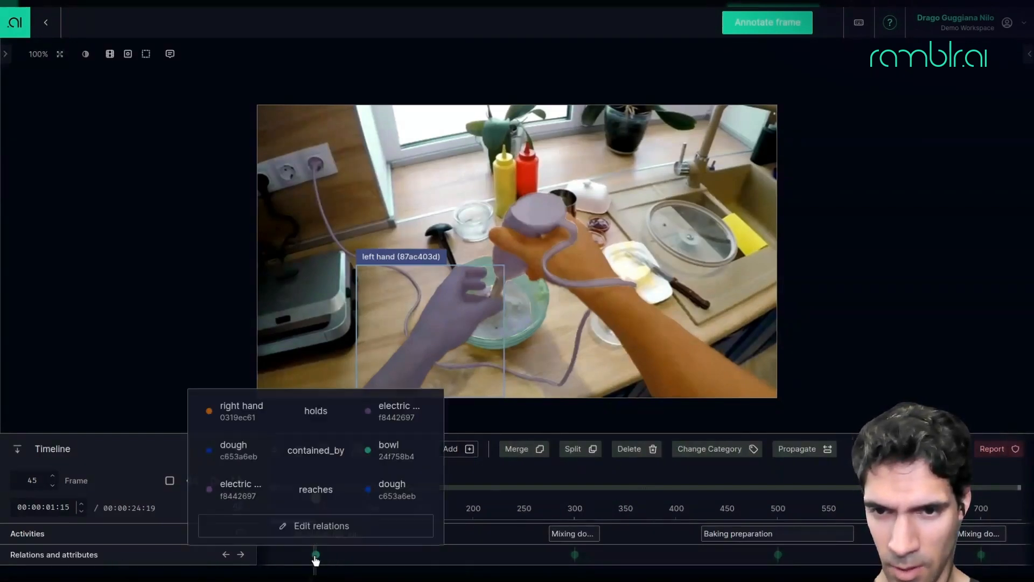
left_click(324, 526)
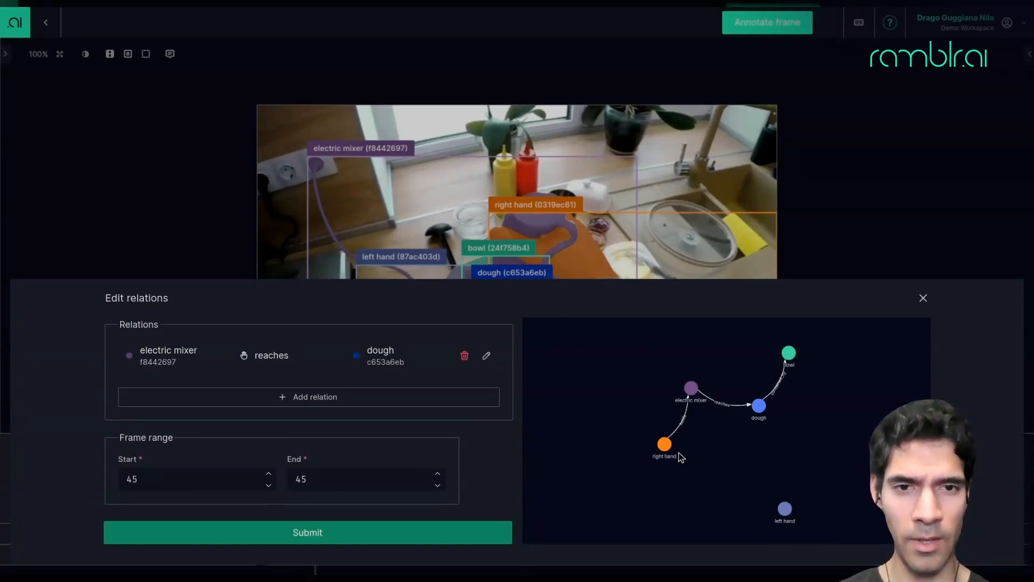
scroll(679, 452, "up", 3)
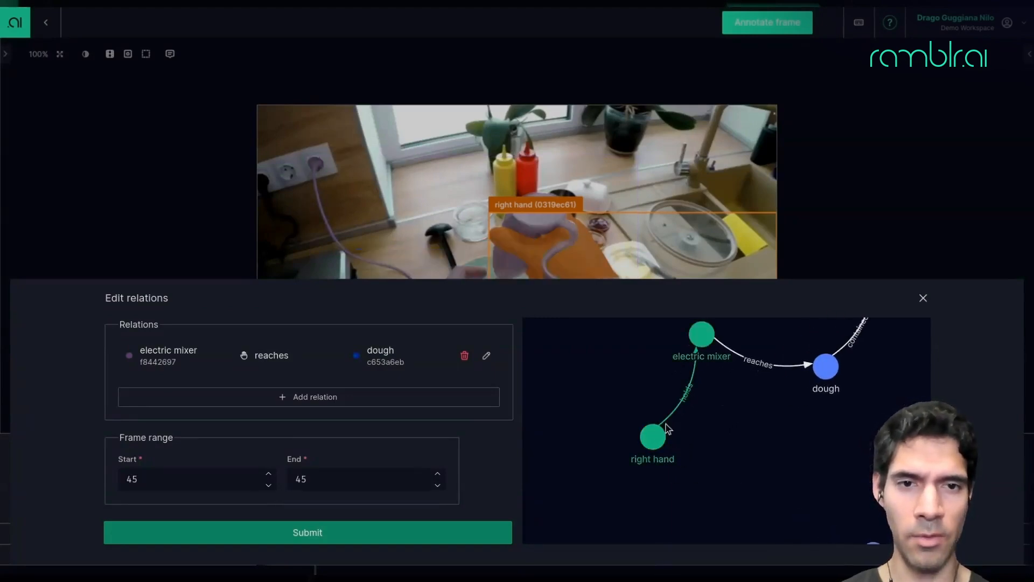
left_click_drag(813, 431, 693, 516)
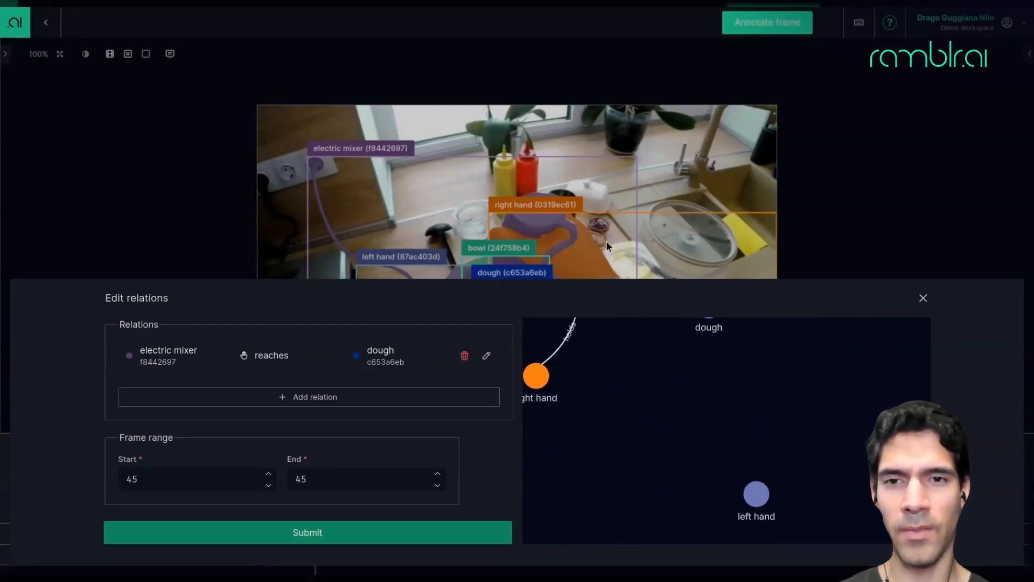
left_click(923, 298)
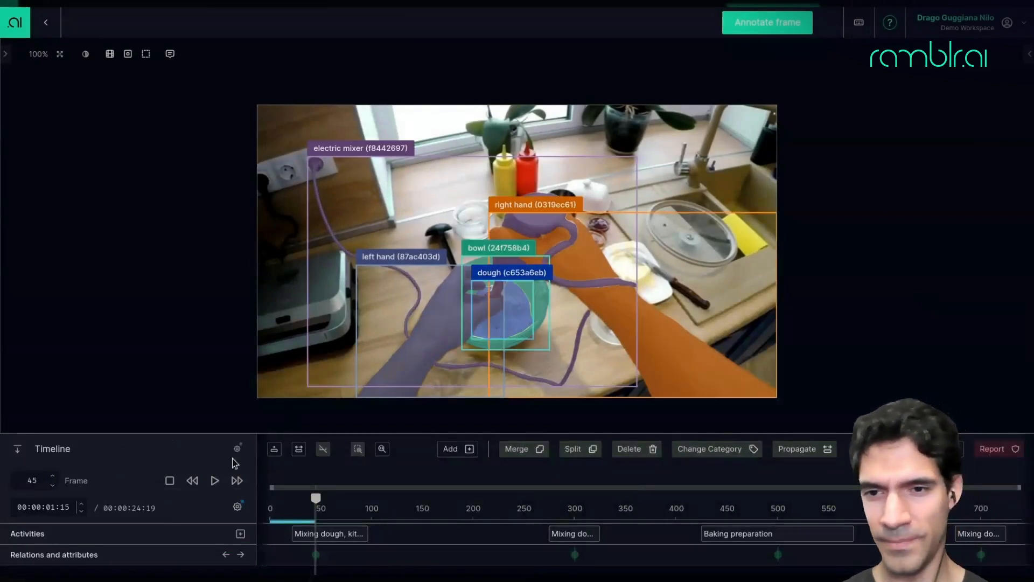
At frame 45, add a relation where left hand is hovering over bowl, with end frame 48, and submit.
mouse_move(316, 555)
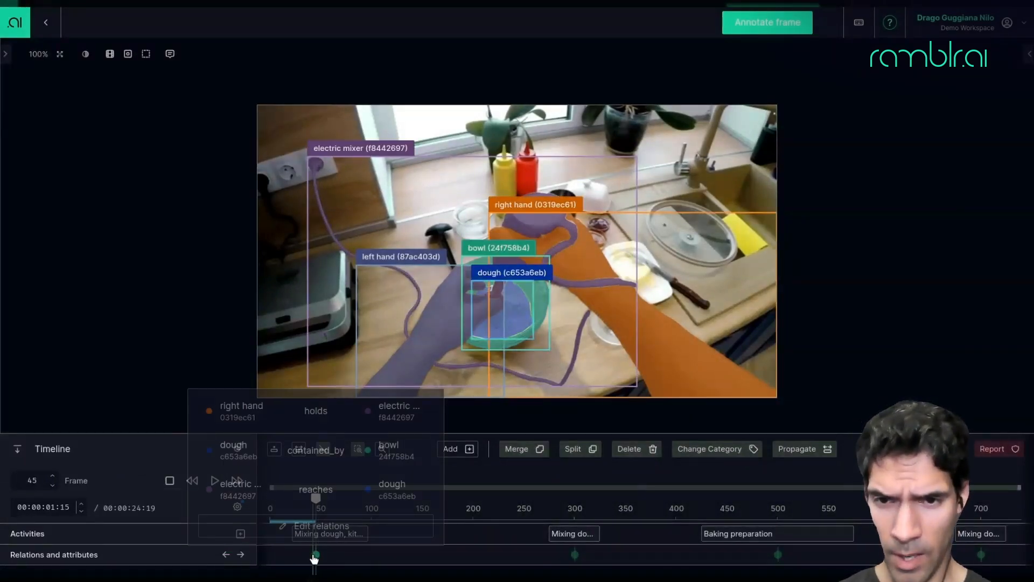
left_click(323, 526)
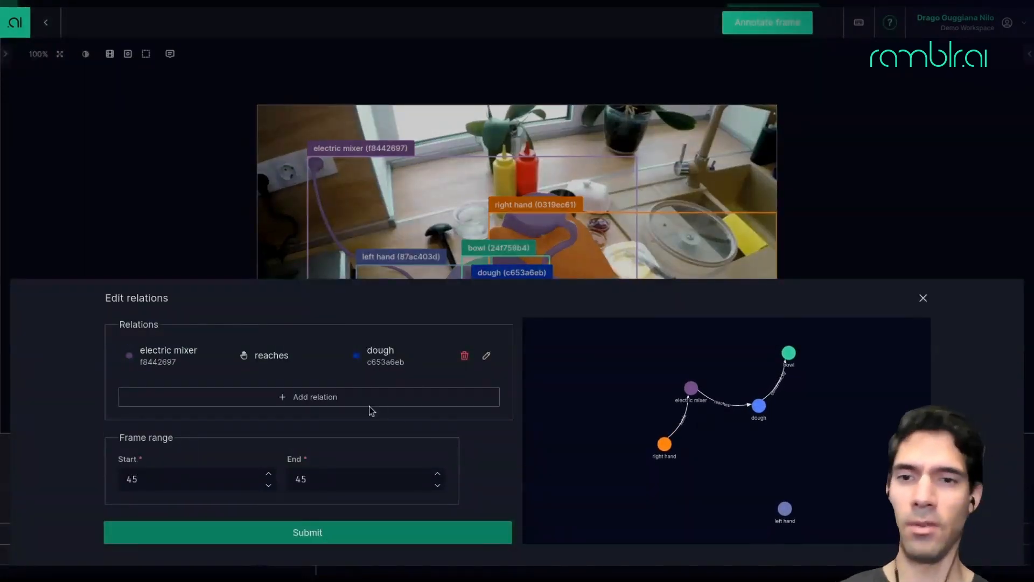
left_click(343, 398)
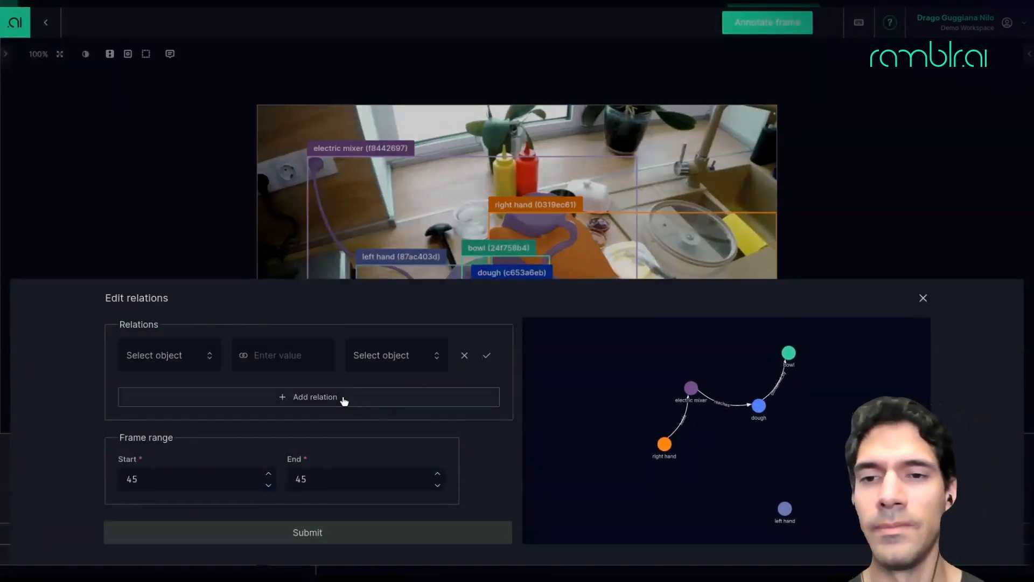
left_click(187, 362)
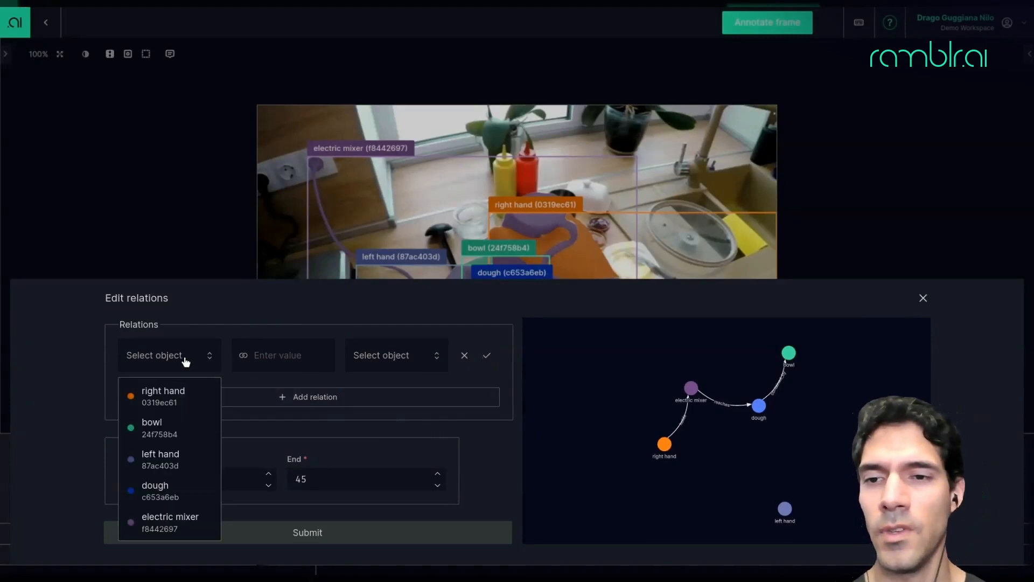
left_click(173, 464)
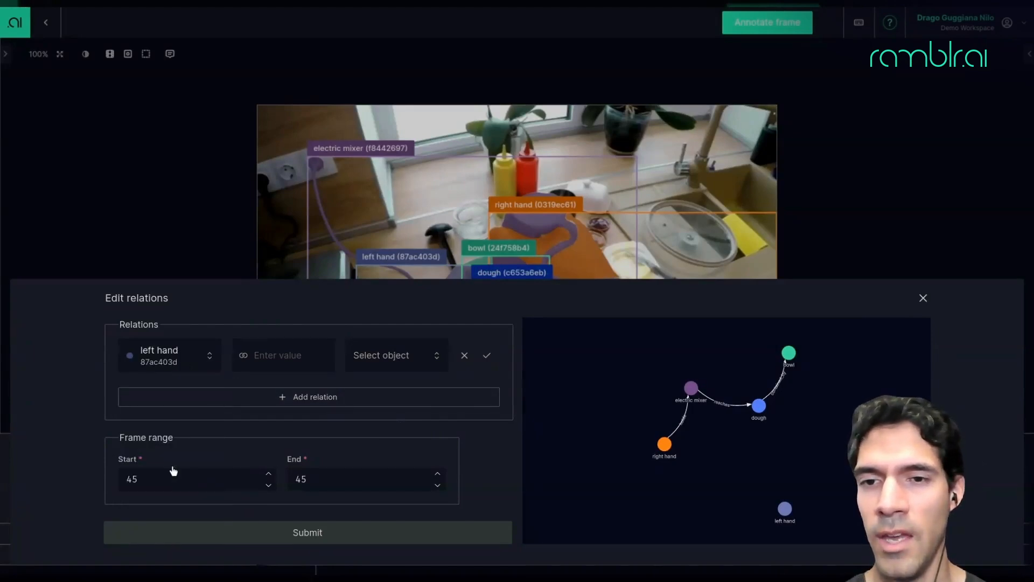
left_click(297, 354)
type("hovering")
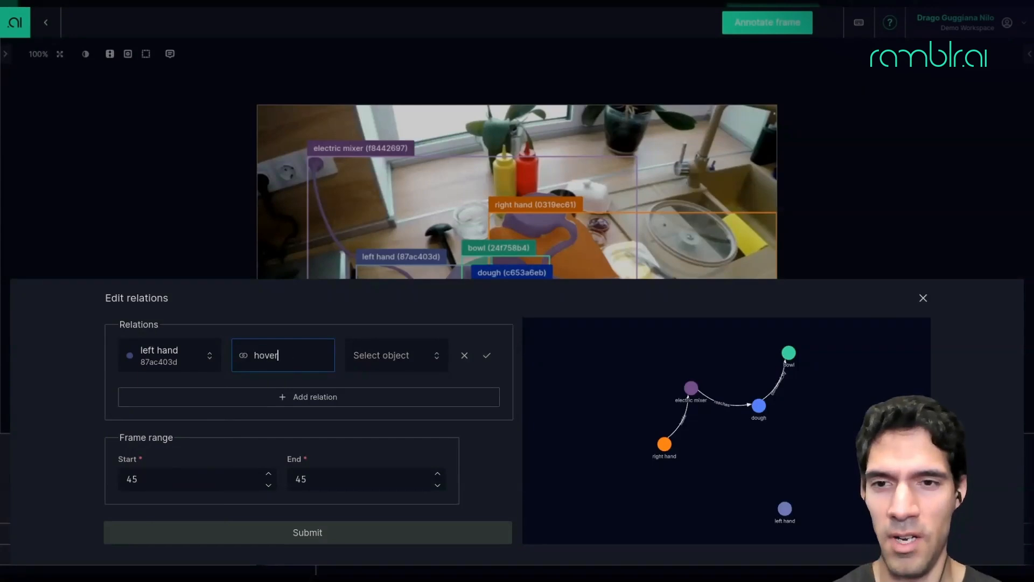
left_click(408, 361)
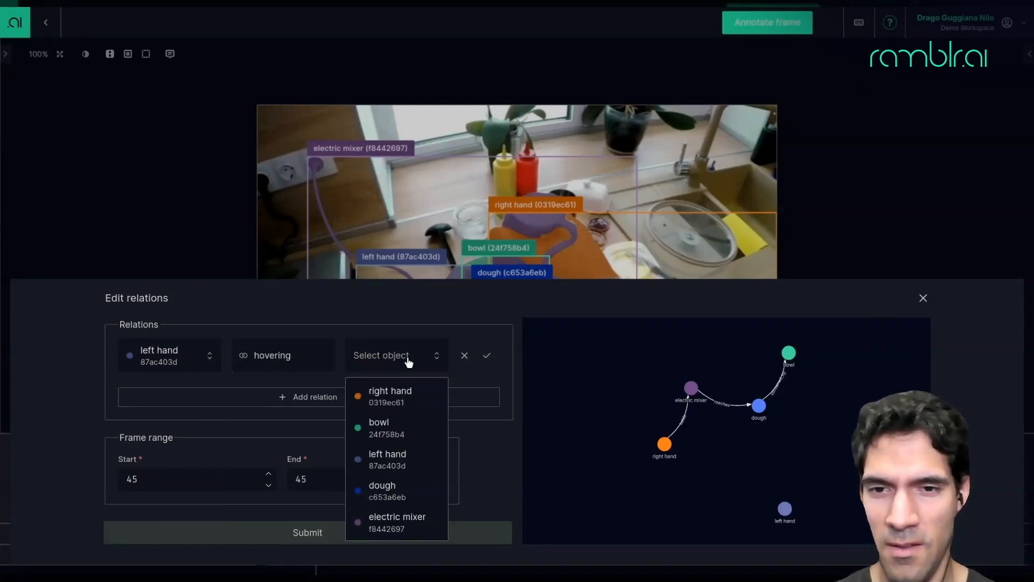
left_click(392, 429)
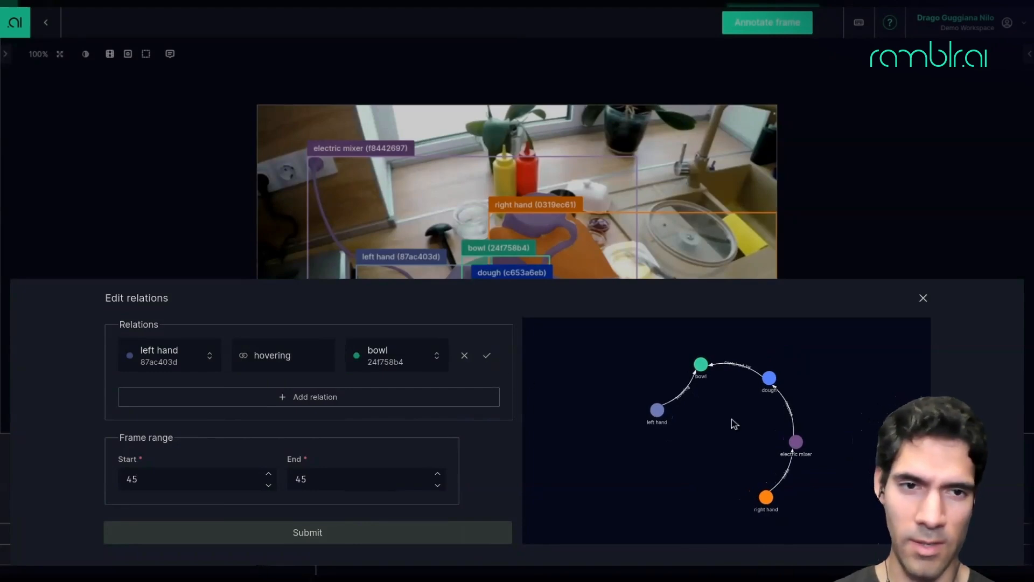
left_click(488, 357)
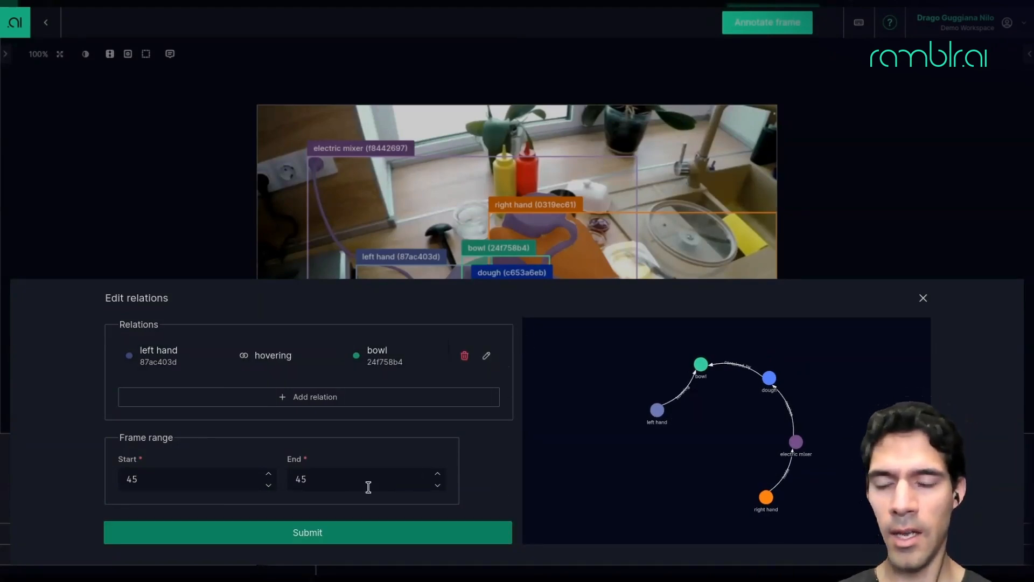
left_click(437, 474)
left_click(437, 474)
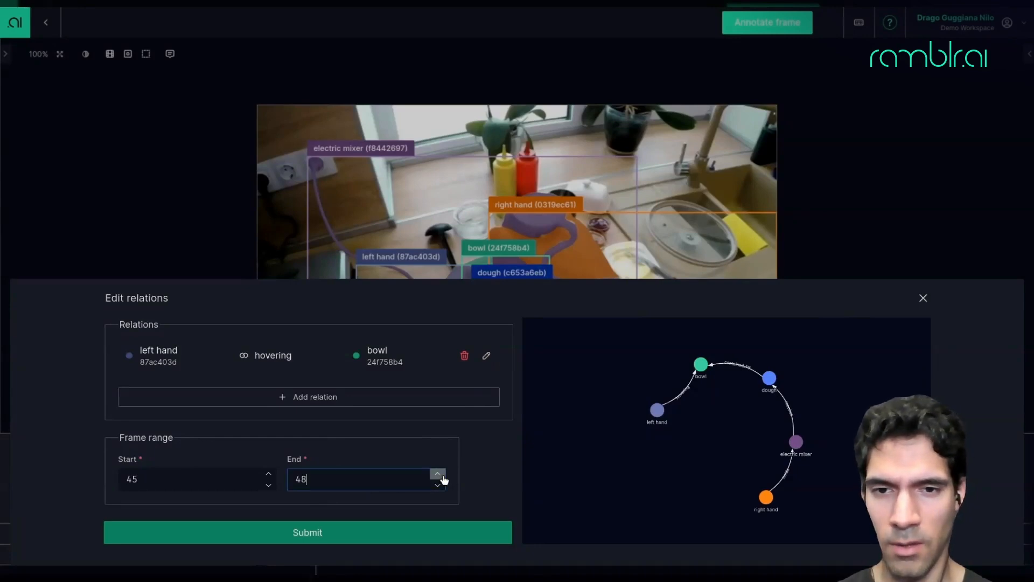
left_click(362, 538)
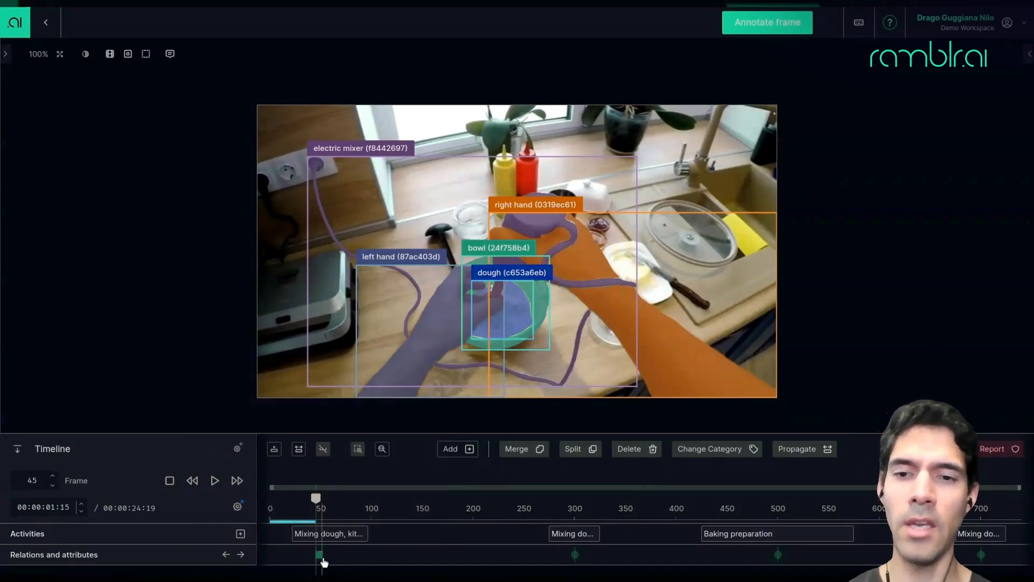
At frame 300, edit the left hand's attributes: remove state visible, add consistency human, and submit.
mouse_move(321, 562)
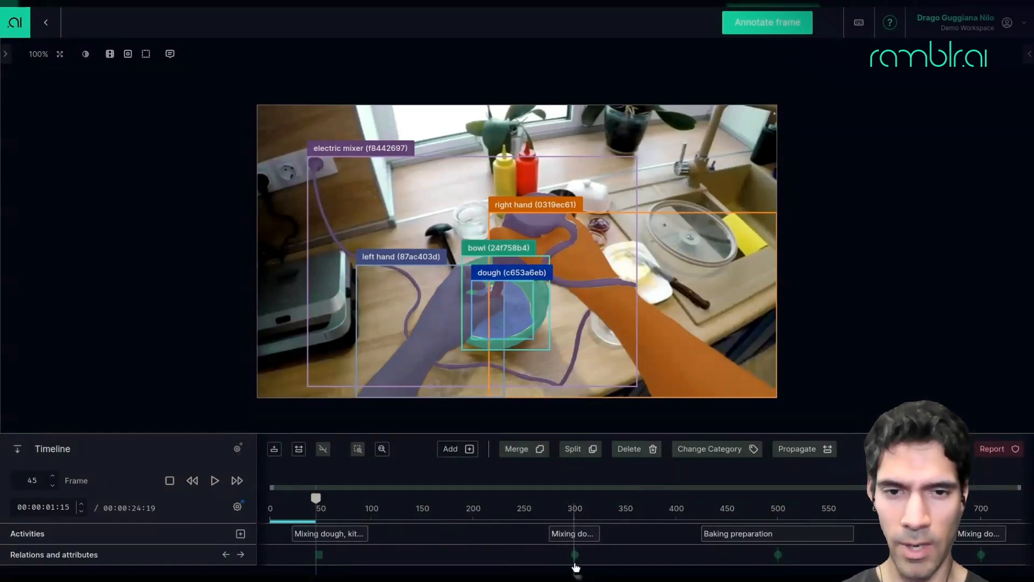
mouse_move(577, 563)
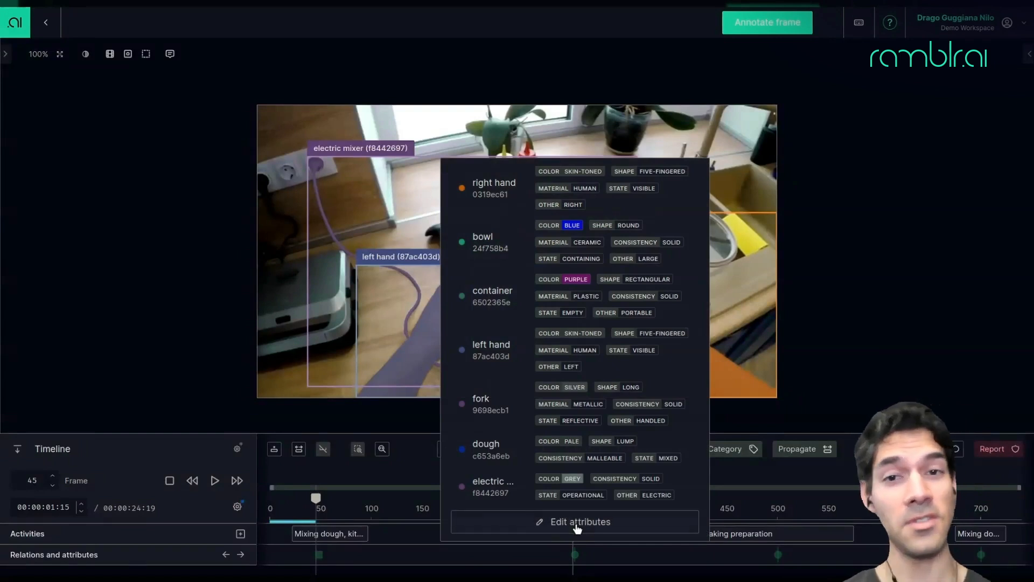
left_click(577, 526)
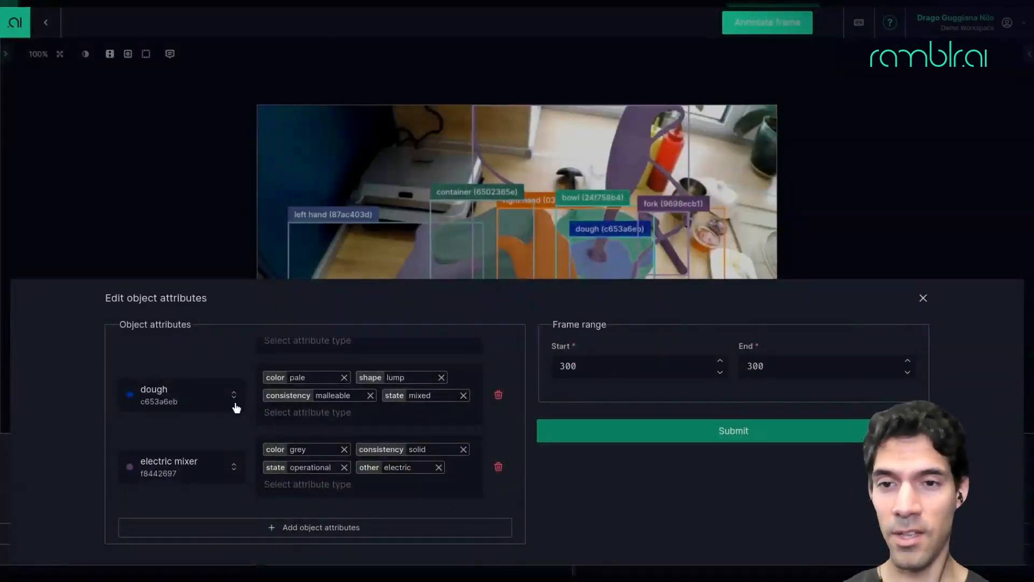
scroll(235, 402, "up", 5)
scroll(235, 406, "down", 2)
scroll(235, 407, "down", 5)
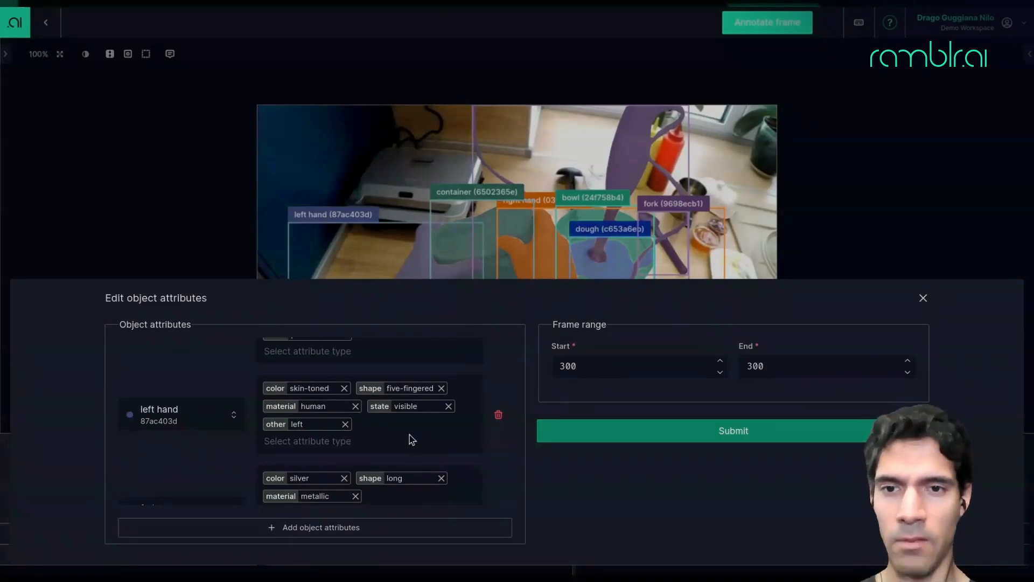
left_click(449, 407)
left_click(338, 424)
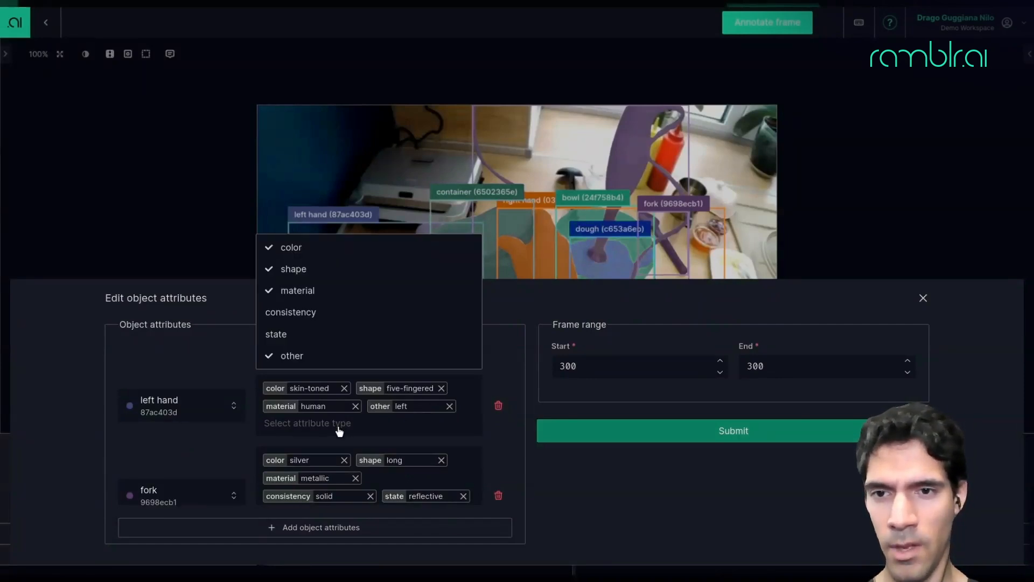
left_click(301, 313)
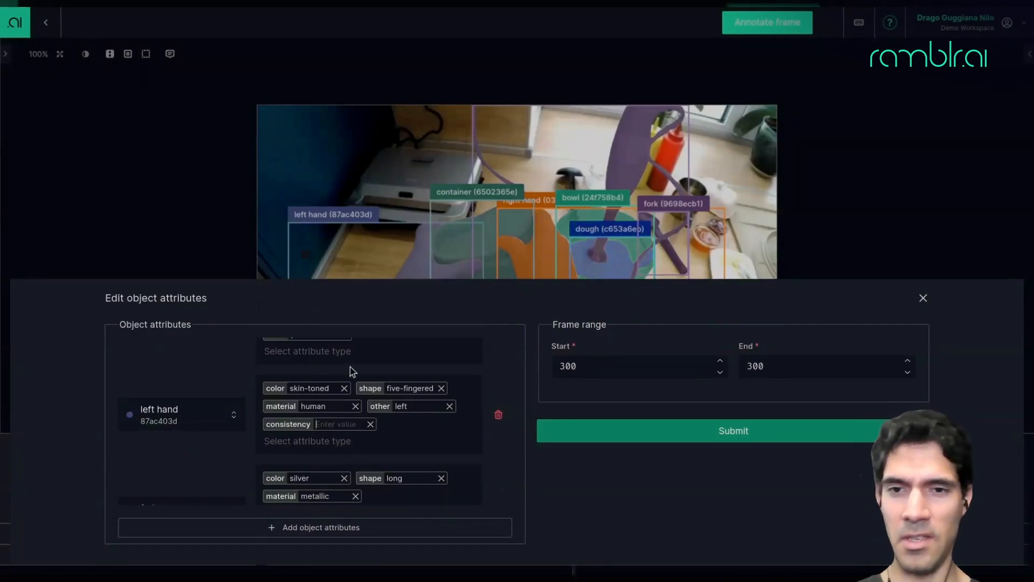
type("human")
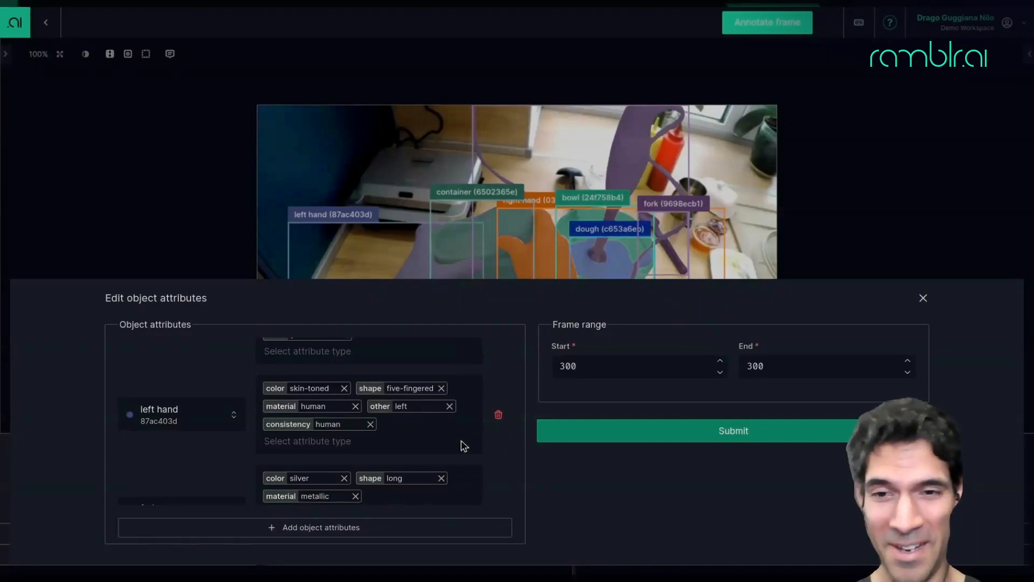
scroll(485, 453, "down", 5)
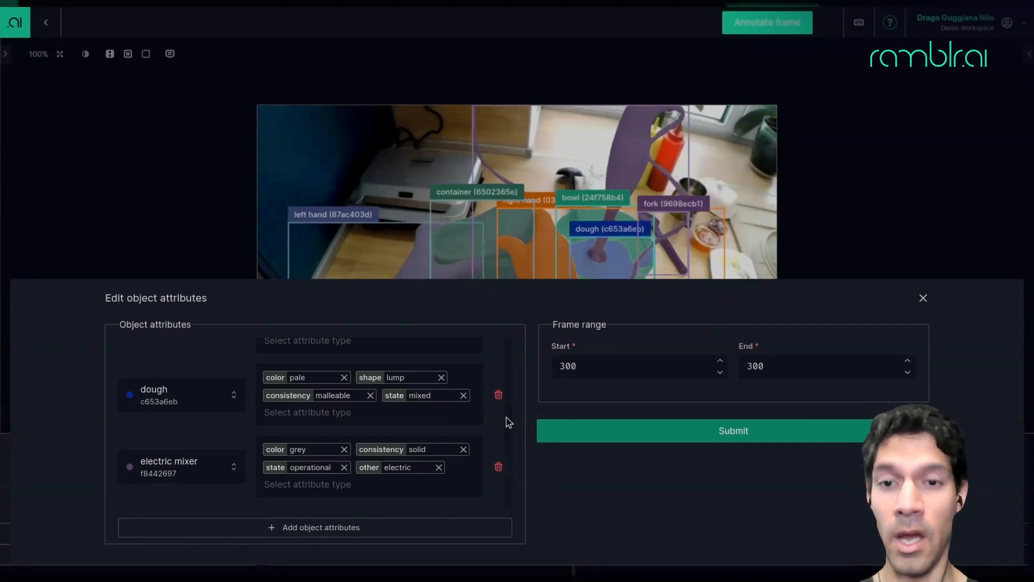
scroll(506, 425, "up", 5)
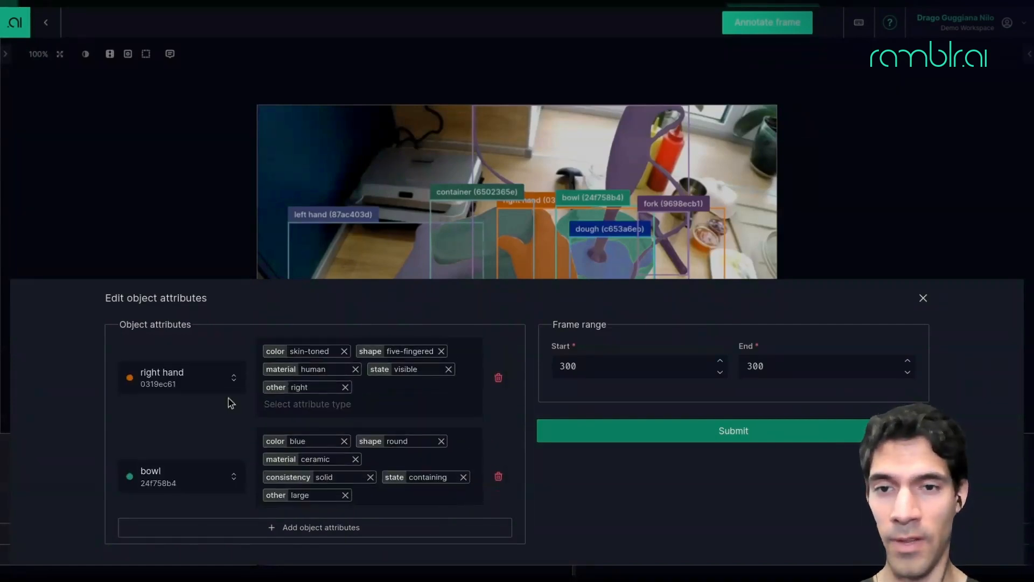
left_click(757, 439)
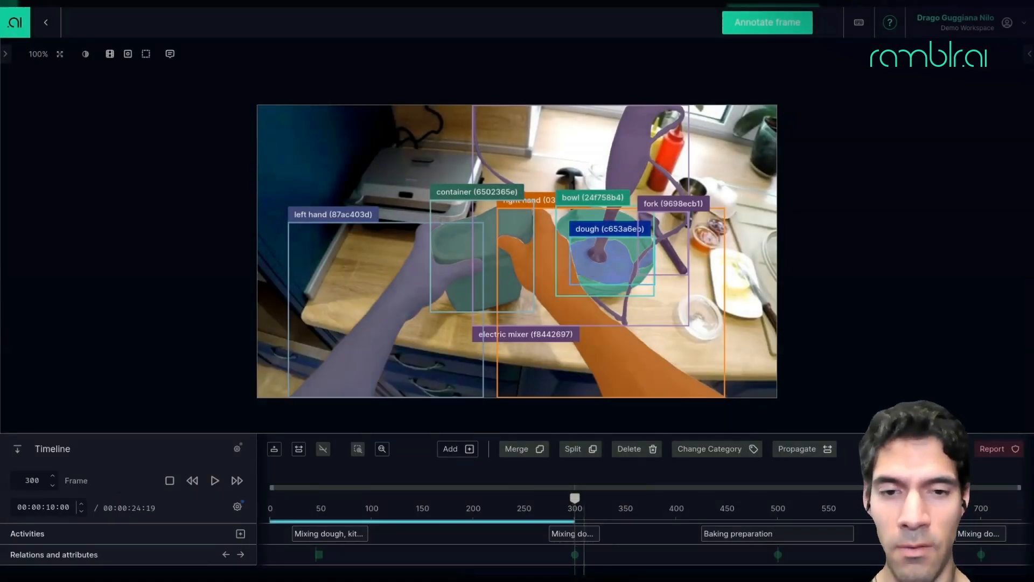
Open the first Mixing dough activity for editing and browse its activity type options, closing without changes.
left_click(575, 563)
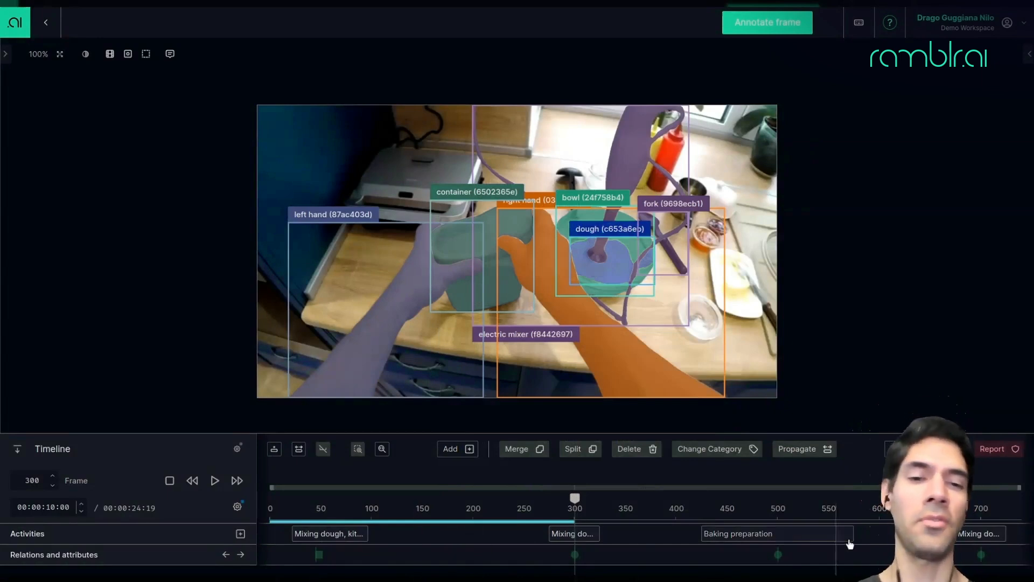
mouse_move(850, 544)
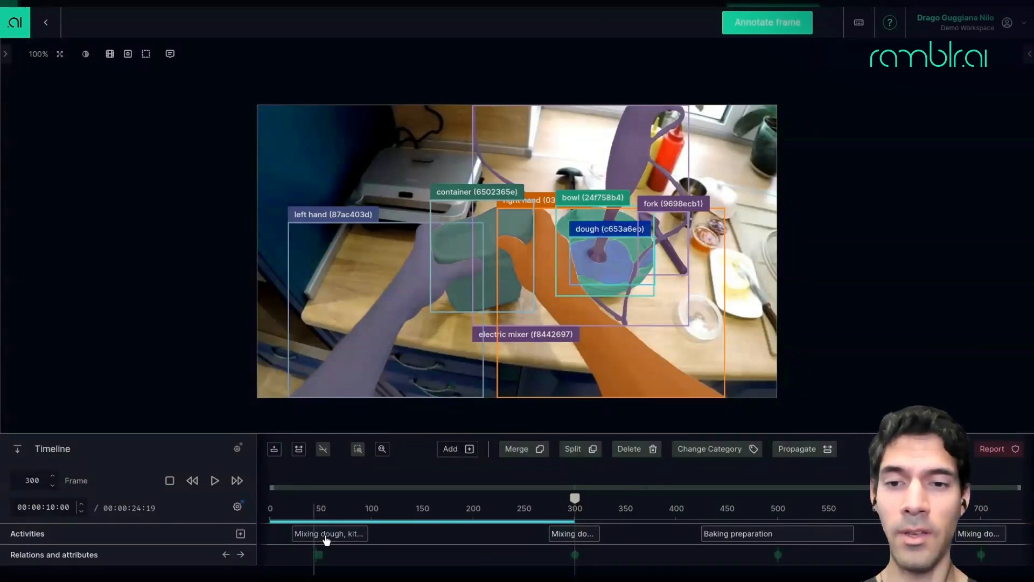
mouse_move(336, 536)
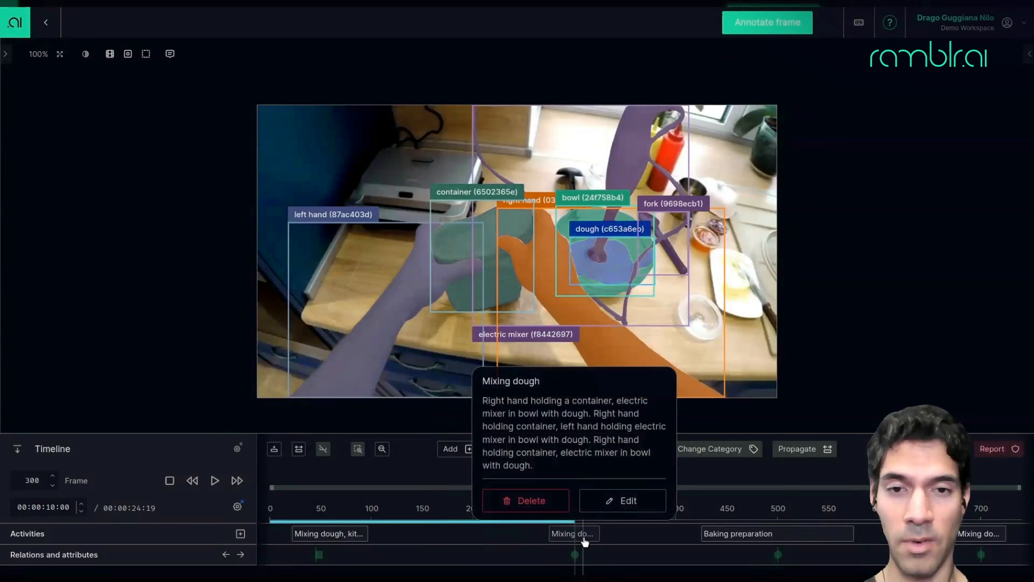
mouse_move(763, 536)
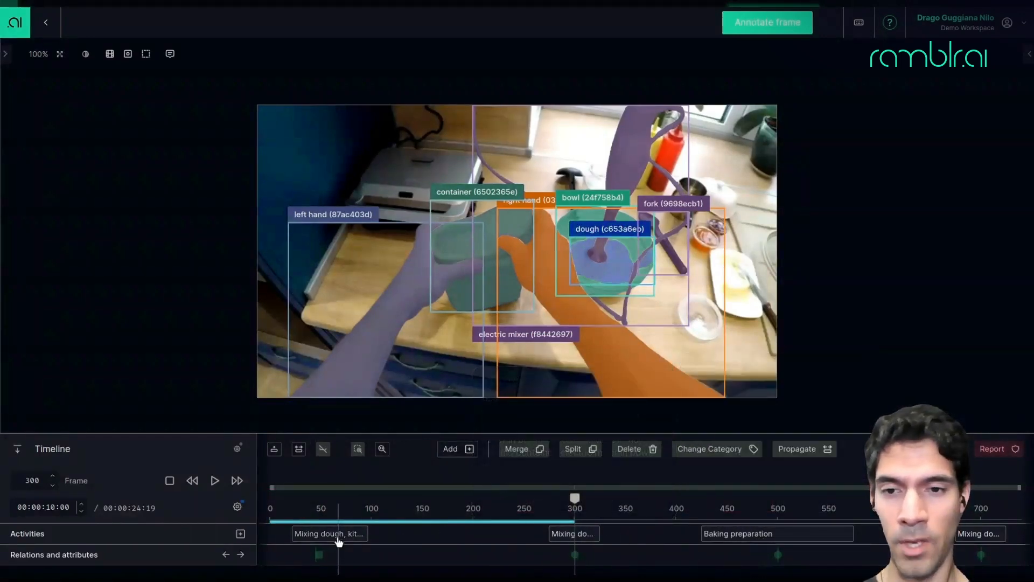
left_click(371, 506)
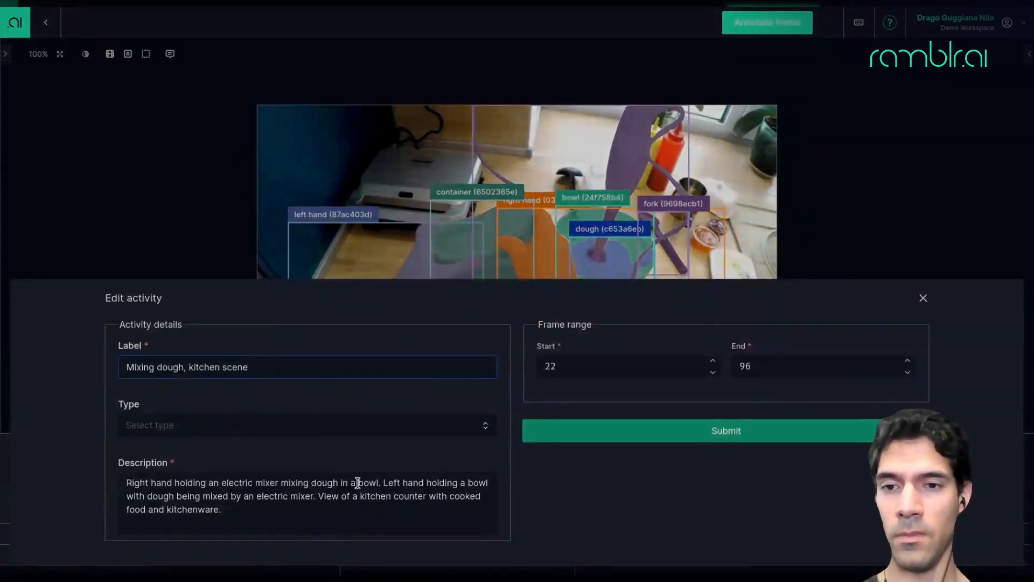
left_click(305, 429)
scroll(278, 371, "down", 4)
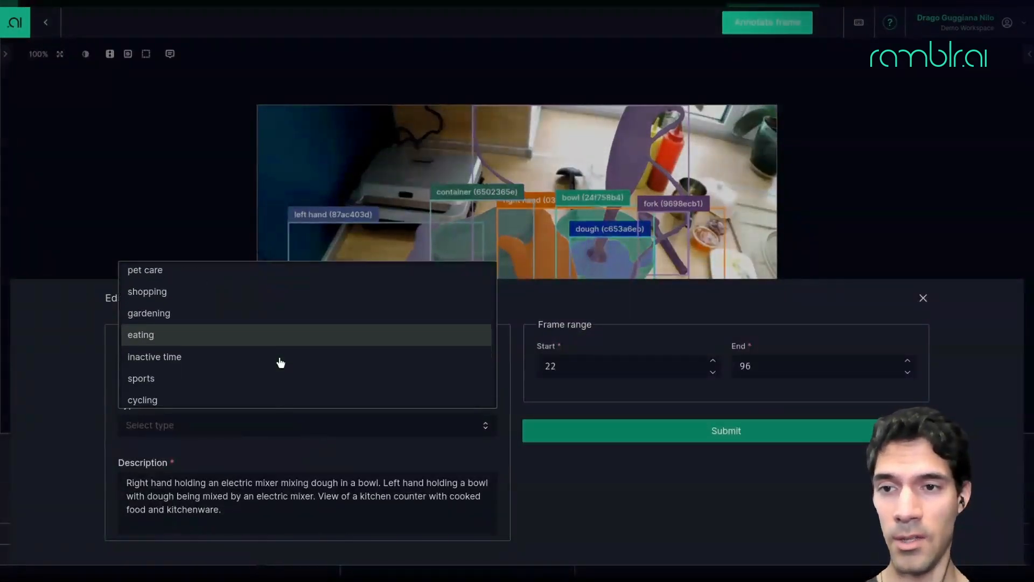
scroll(278, 366, "up", 2)
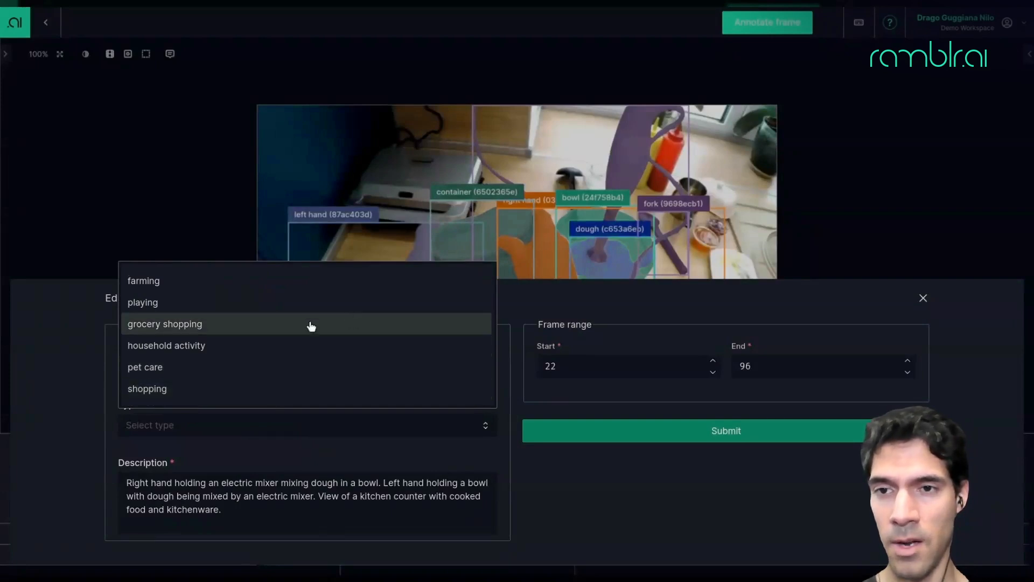
left_click(615, 519)
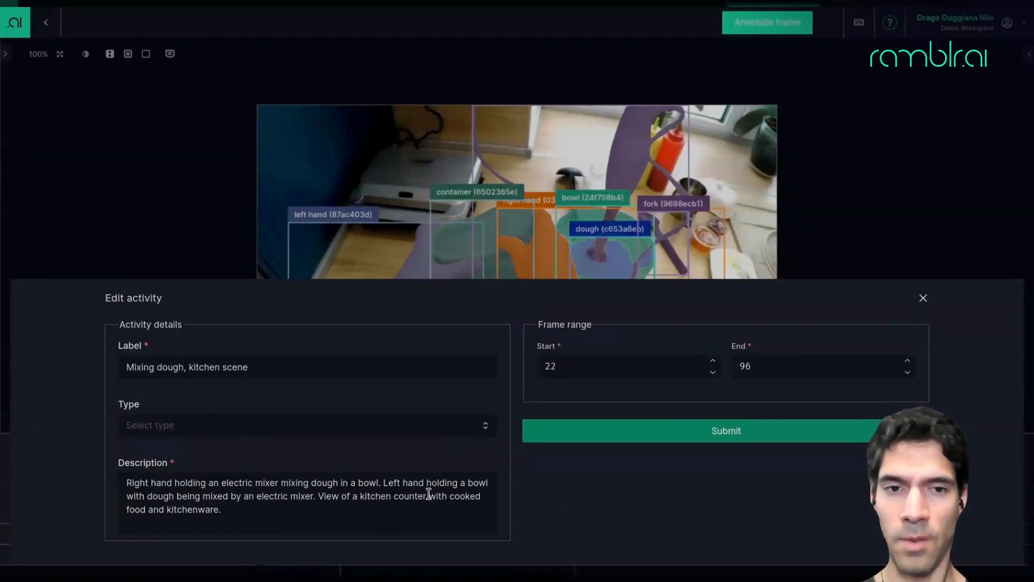
left_click(923, 299)
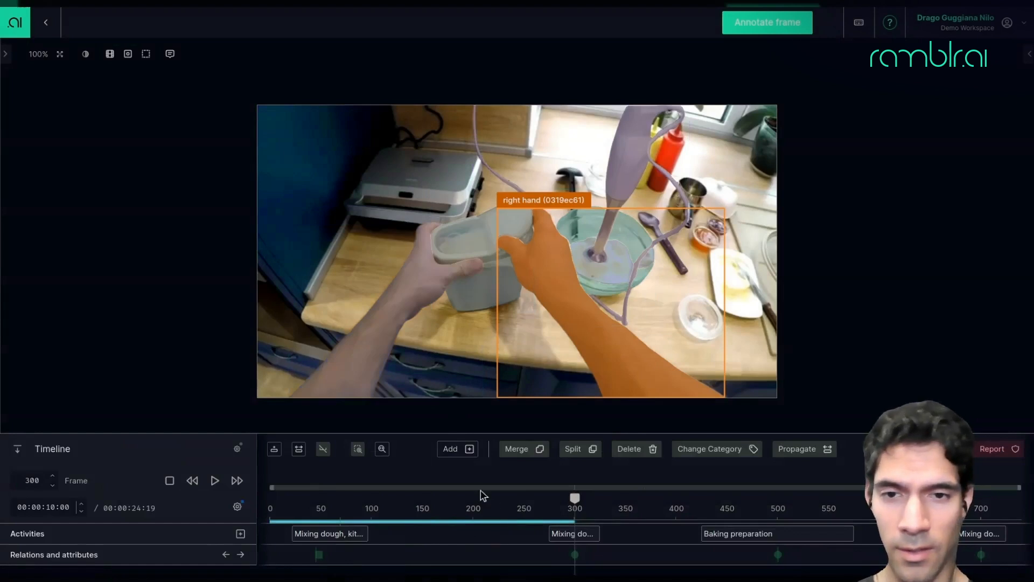
Select frames 144 to 185 and add an activity labelled Making pancakes with description Making pancakes with a mixer.
left_click_drag(418, 549, 460, 549)
left_click(460, 457)
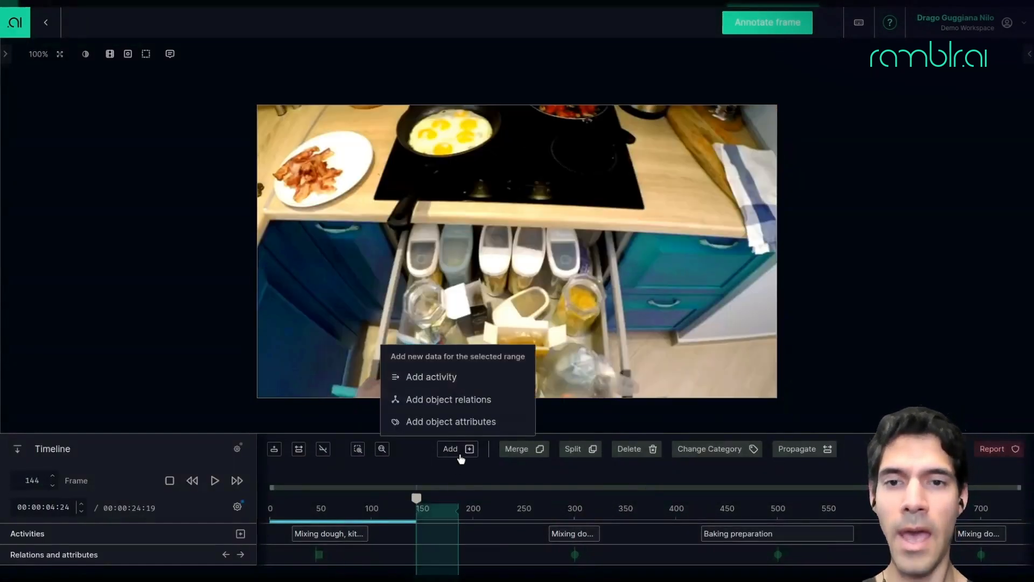
left_click(437, 387)
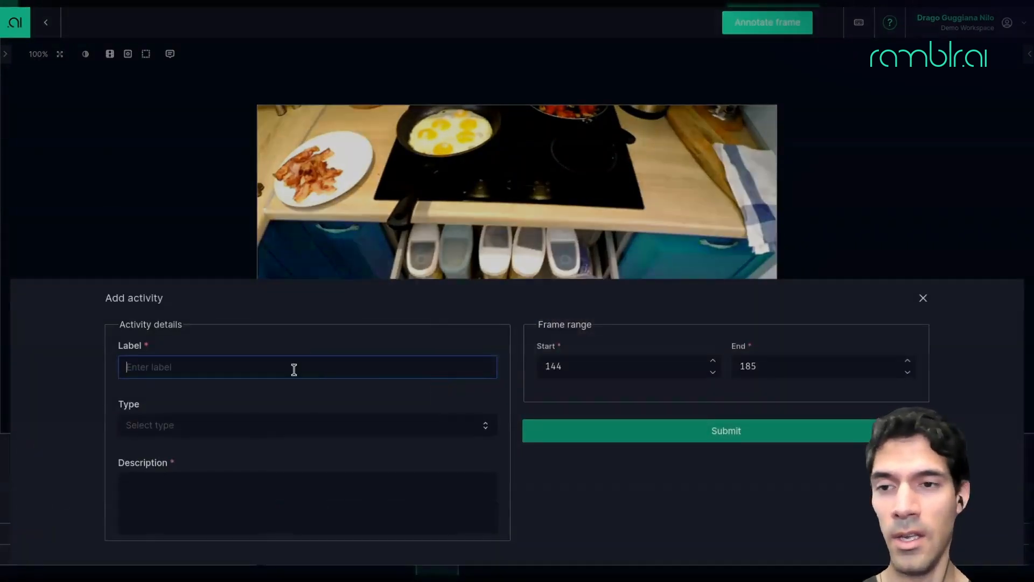
type("Making ")
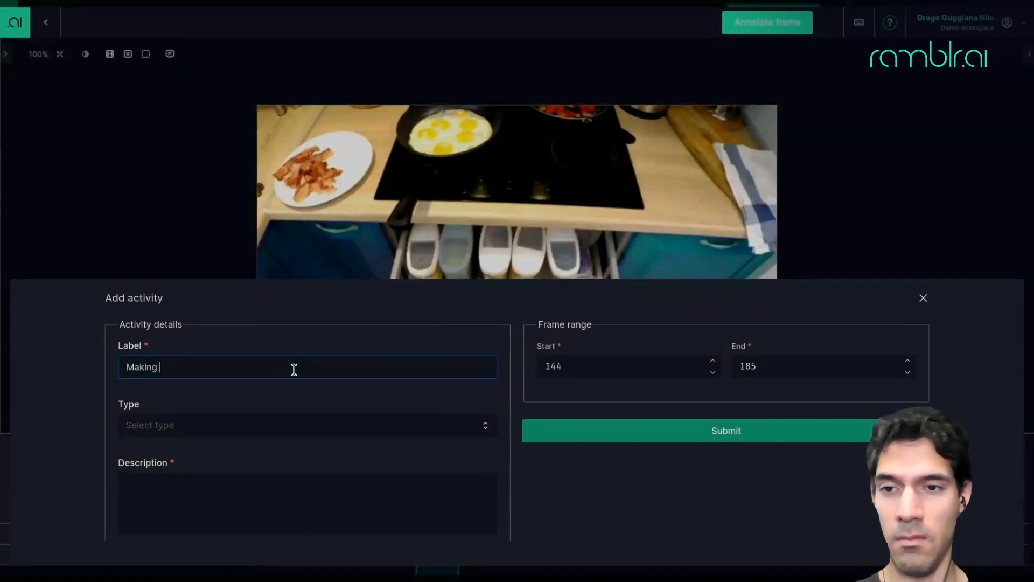
type("pancakes")
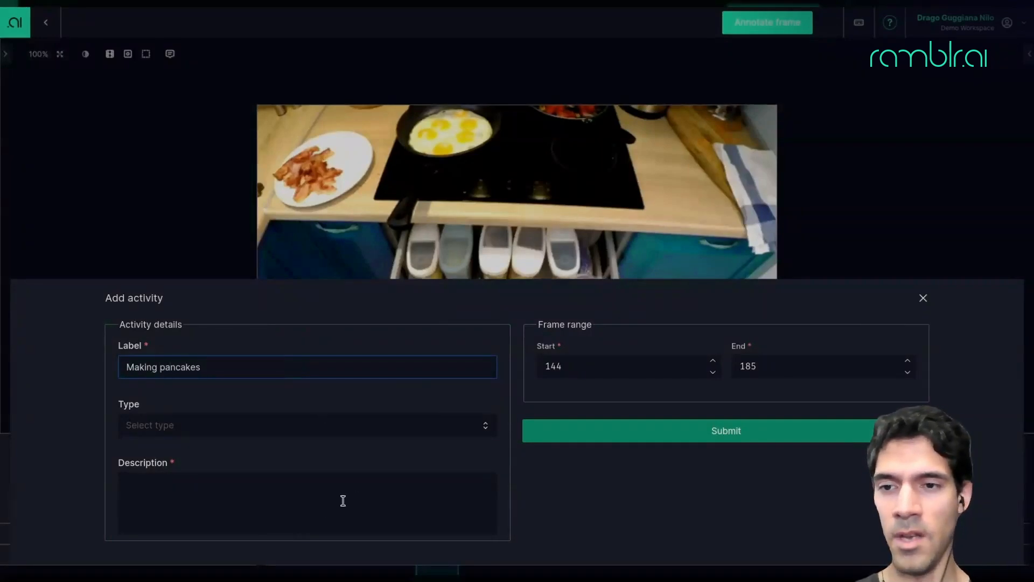
left_click(319, 503)
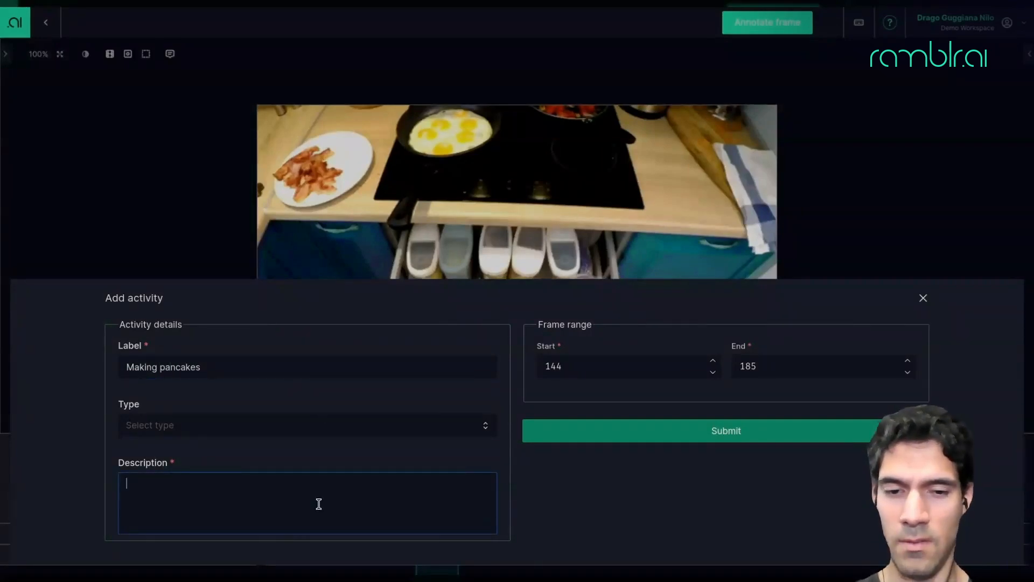
type("Making pancakes with a mixer")
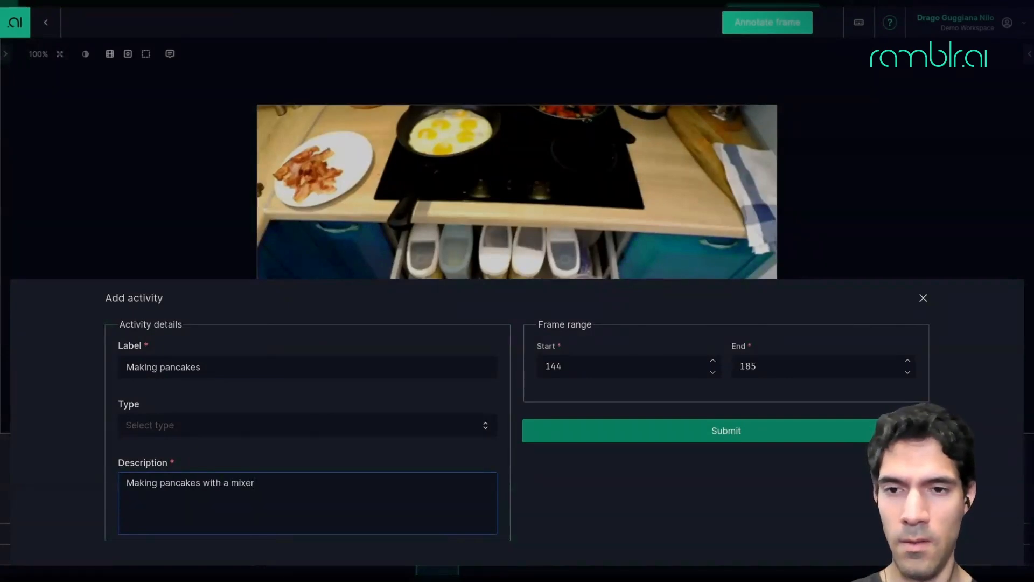
left_click(596, 438)
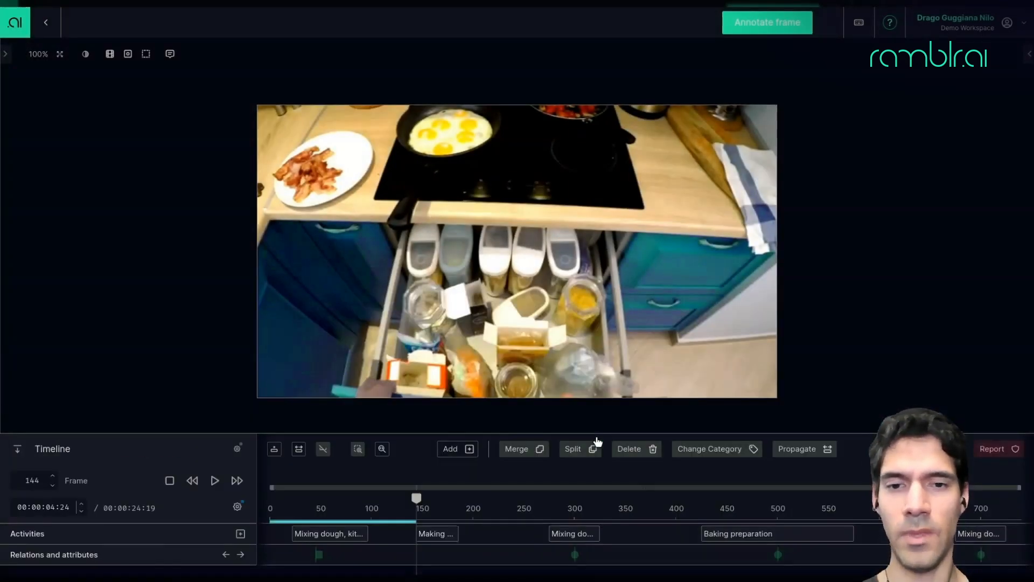
left_click(434, 540)
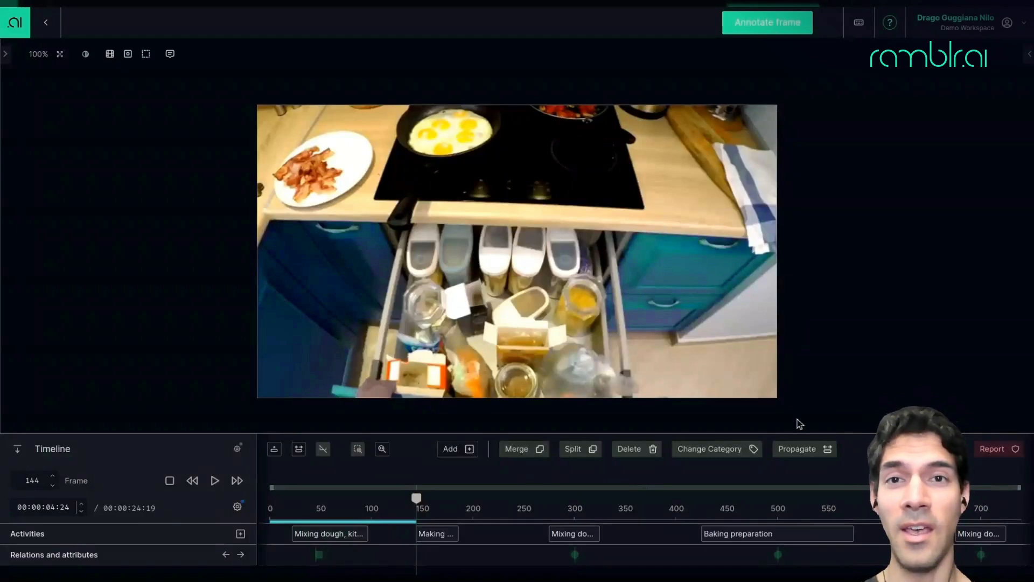
mouse_move(735, 180)
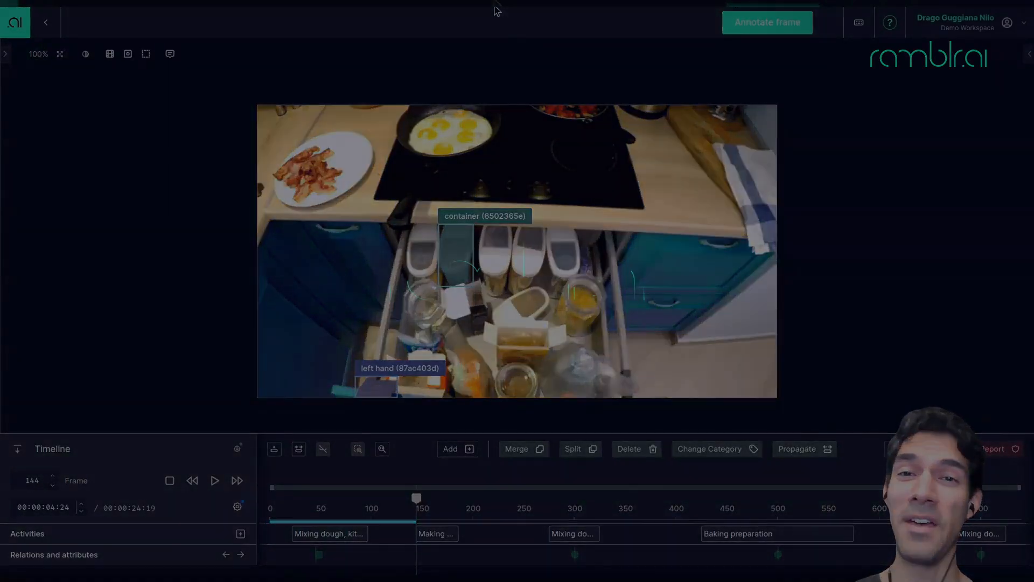